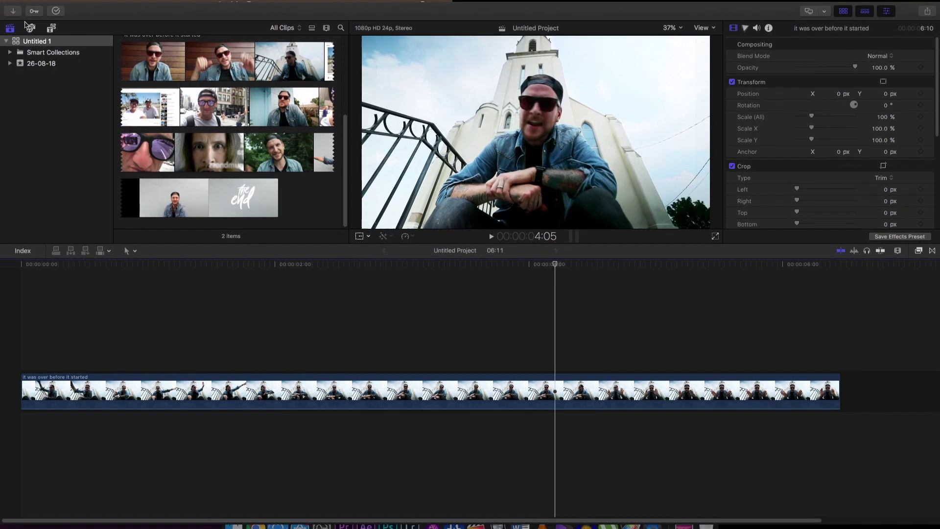
Play the project from the start to review the clip.
{"action": "key", "text": "Home"}
{"action": "key", "text": "space"}
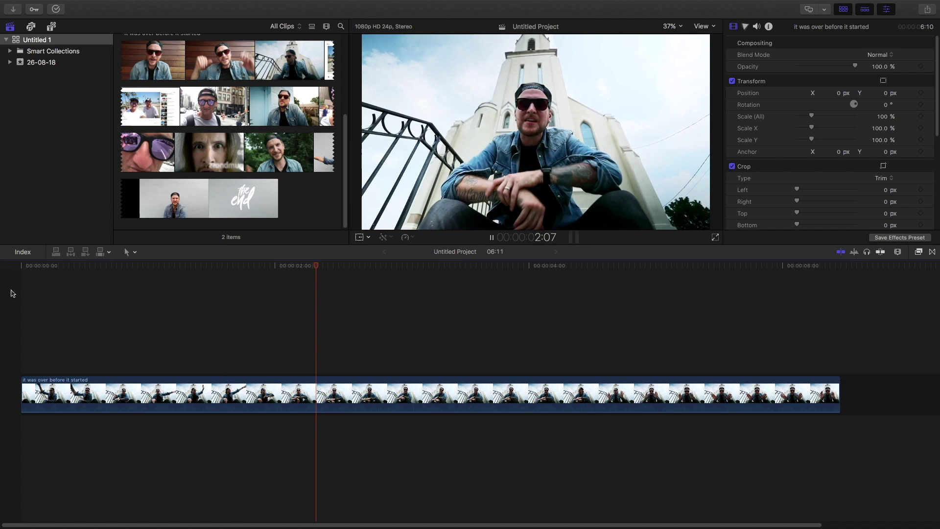
{"action": "key", "text": "space"}
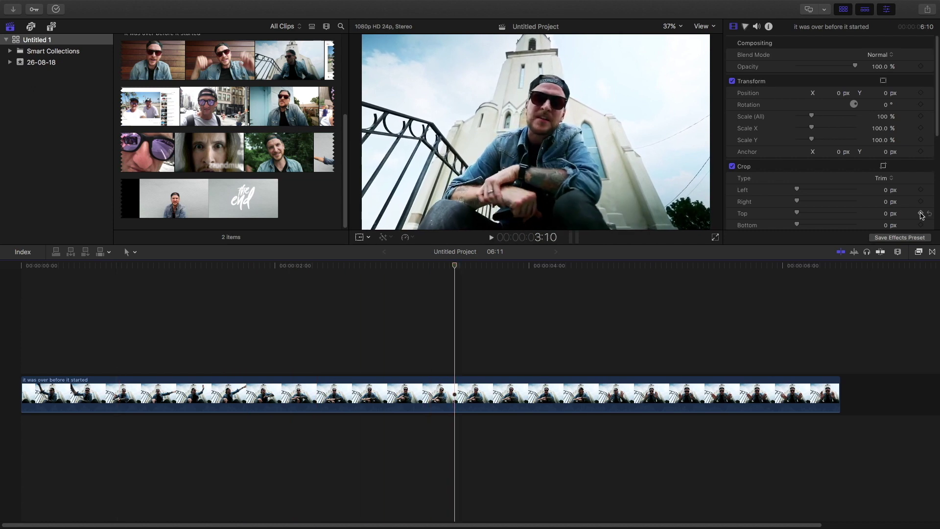
Paste copies of the selected clip until there are six, then fit the project in view.
{"action": "left_click", "coordinate": [287, 391]}
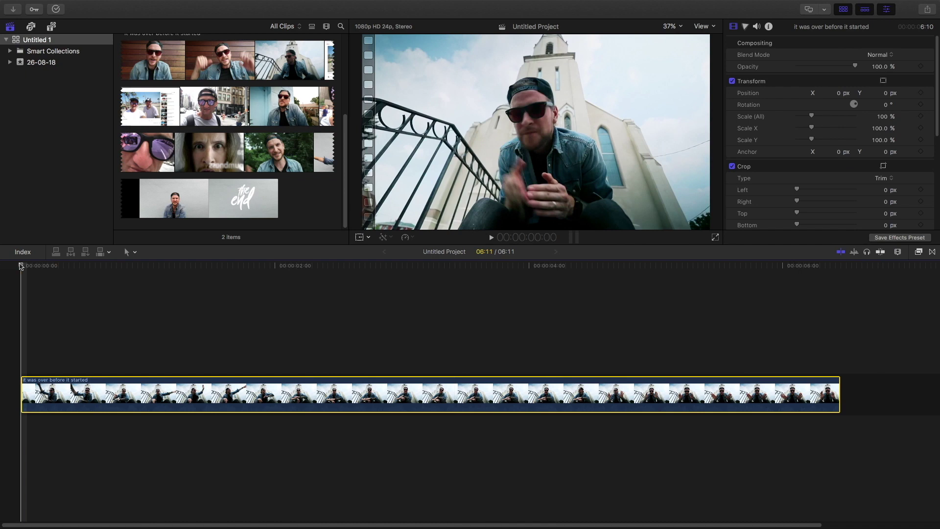
{"action": "key", "text": "super+v"}
{"action": "key", "text": "super+v"}
{"action": "key", "text": "super+v"}
{"action": "key", "text": "super+v"}
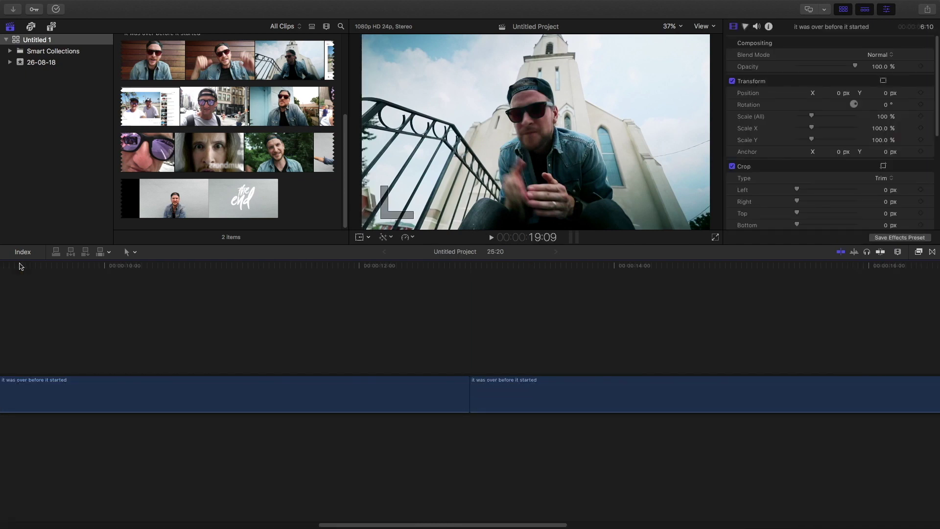
{"action": "key", "text": "super+v"}
{"action": "key", "text": "shift+z"}
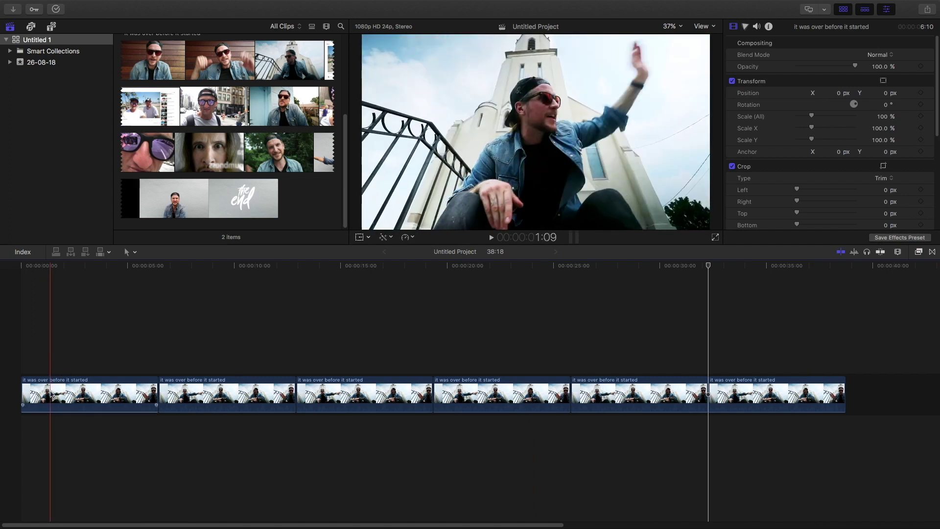
Stack the copies as layers at the start of the project.
{"action": "left_click_drag", "start_coordinate": [47, 392], "coordinate": [46, 338]}
{"action": "left_click_drag", "start_coordinate": [184, 388], "coordinate": [46, 301]}
{"action": "left_click_drag", "start_coordinate": [264, 411], "coordinate": [113, 352]}
{"action": "left_click_drag", "start_coordinate": [225, 431], "coordinate": [112, 375]}
{"action": "key", "text": "shift+z"}
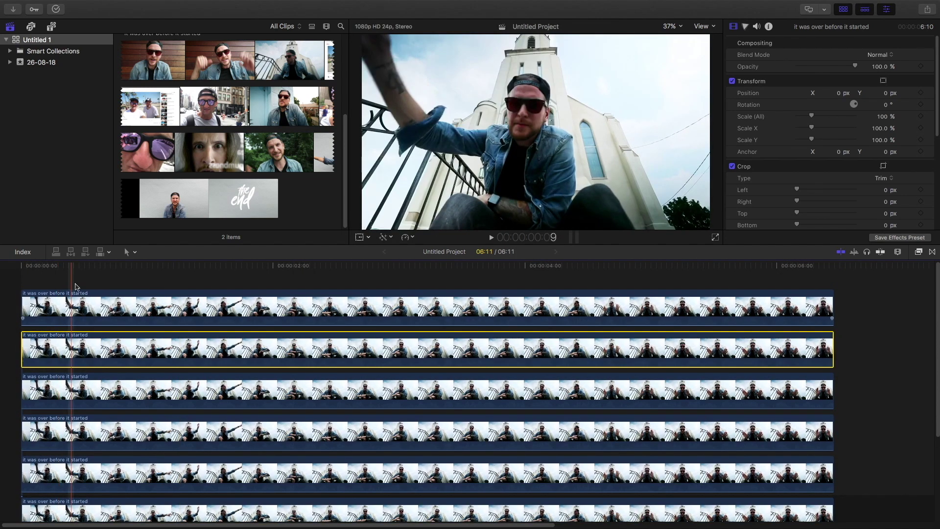
Disable the top four stacked clips.
{"action": "left_click_drag", "start_coordinate": [104, 277], "coordinate": [94, 455]}
{"action": "key", "text": "v"}
{"action": "key", "text": "super+4"}
Set the fifth stacked copy to 142% scale and 60.44% opacity.
{"action": "left_click", "coordinate": [119, 484]}
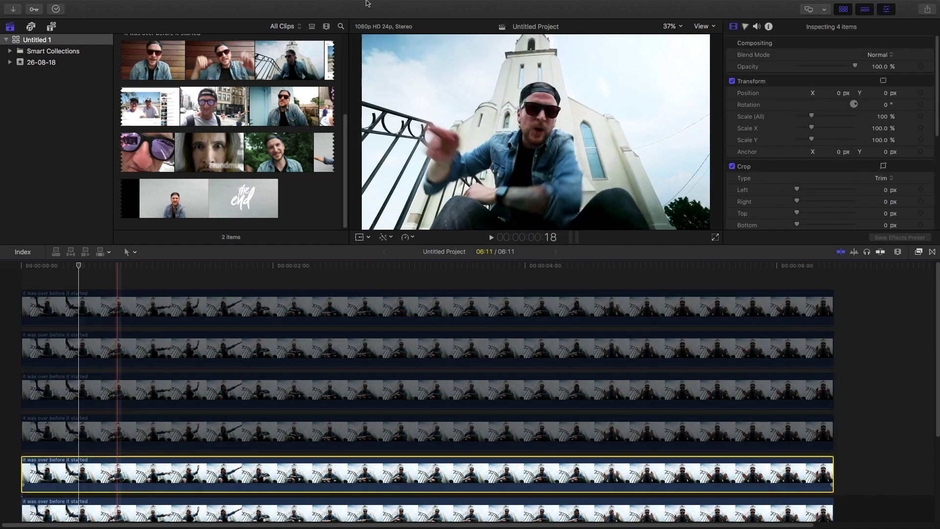
{"action": "left_click_drag", "start_coordinate": [817, 118], "coordinate": [822, 117]}
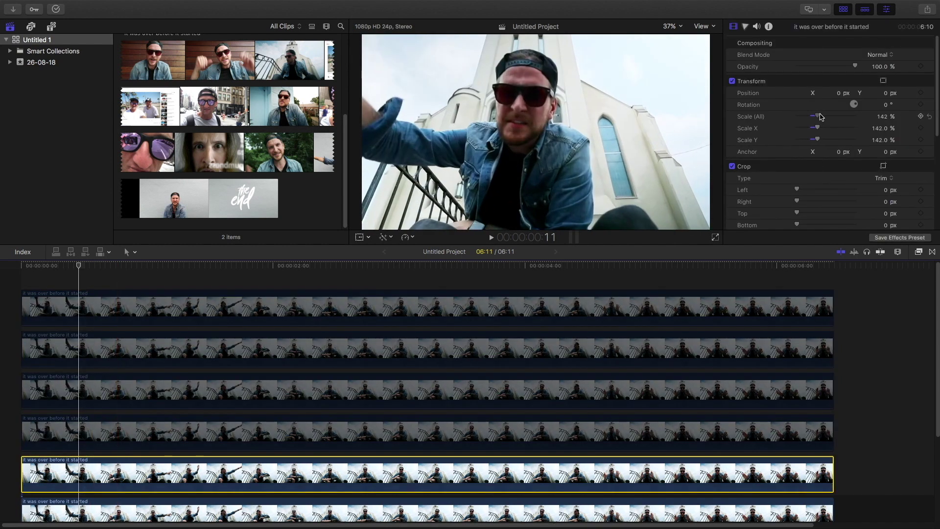
{"action": "mouse_move", "coordinate": [842, 68]}
{"action": "left_mouse_down"}
{"action": "mouse_move", "coordinate": [823, 73]}
{"action": "mouse_move", "coordinate": [836, 71]}
{"action": "left_mouse_up"}
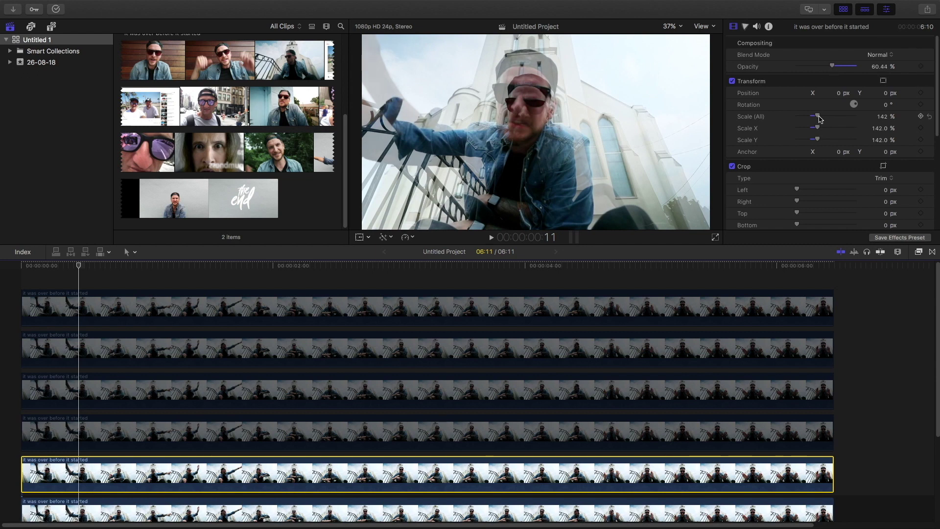
Rotate the fifth copy to -4.1° and bring up the video effects browser.
{"action": "left_click", "coordinate": [887, 105]}
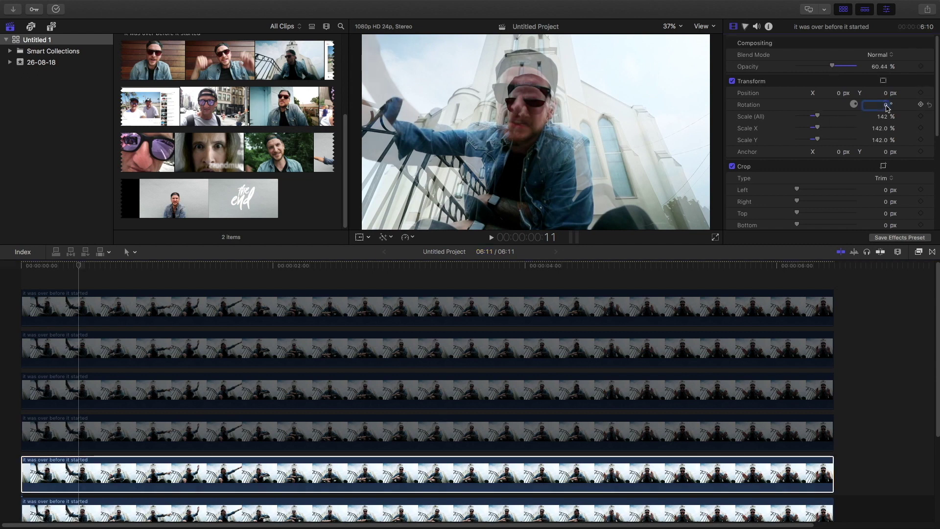
{"action": "key", "text": "Down"}
{"action": "key", "text": "Down"}
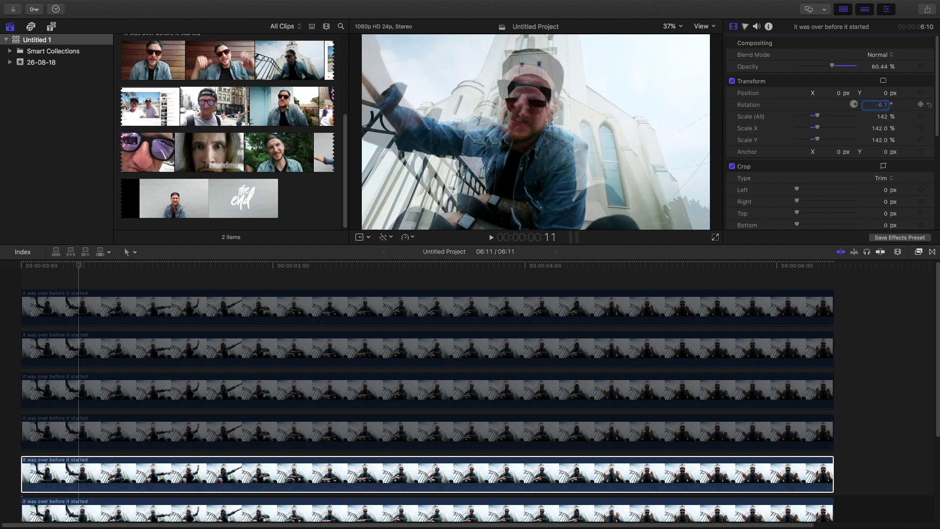
{"action": "key", "text": "Up"}
{"action": "key", "text": "Up"}
{"action": "left_click", "coordinate": [939, 309]}
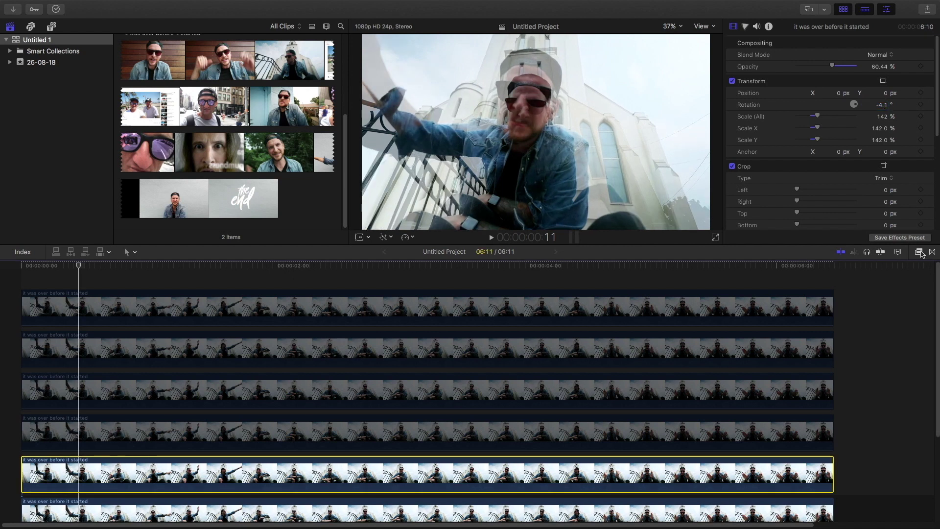
{"action": "left_click", "coordinate": [919, 252]}
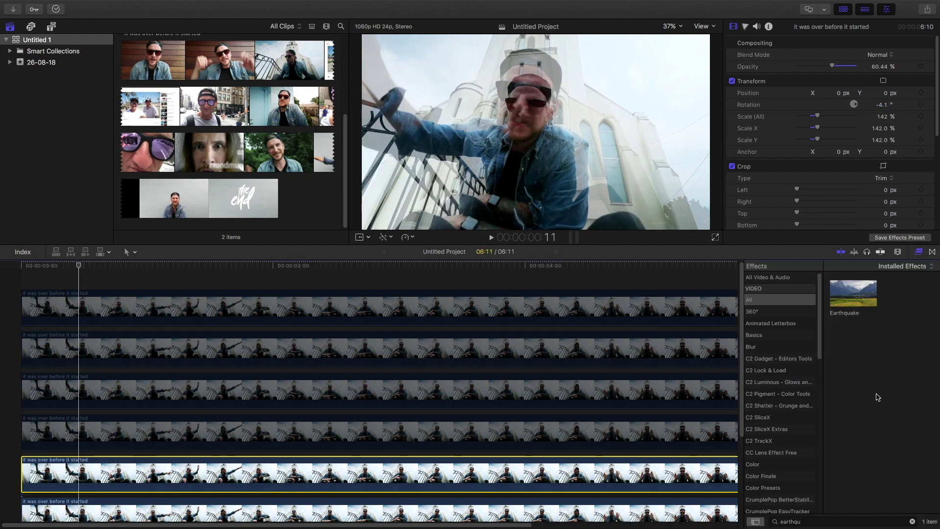
Apply Earthquake to the fifth copy with Amount 47.62 and preview the shaking layers.
{"action": "left_click", "coordinate": [833, 521]}
{"action": "left_click_drag", "start_coordinate": [841, 298], "coordinate": [426, 473]}
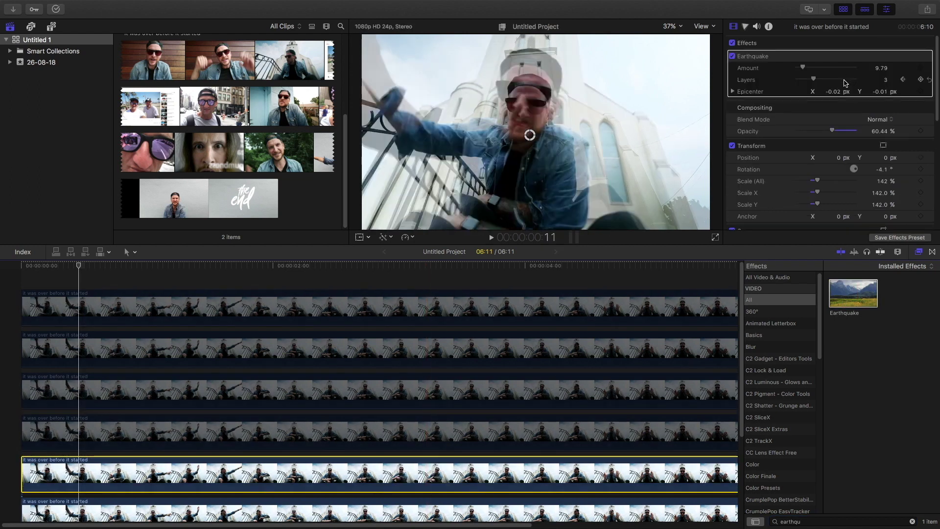
{"action": "left_click_drag", "start_coordinate": [807, 70], "coordinate": [823, 68]}
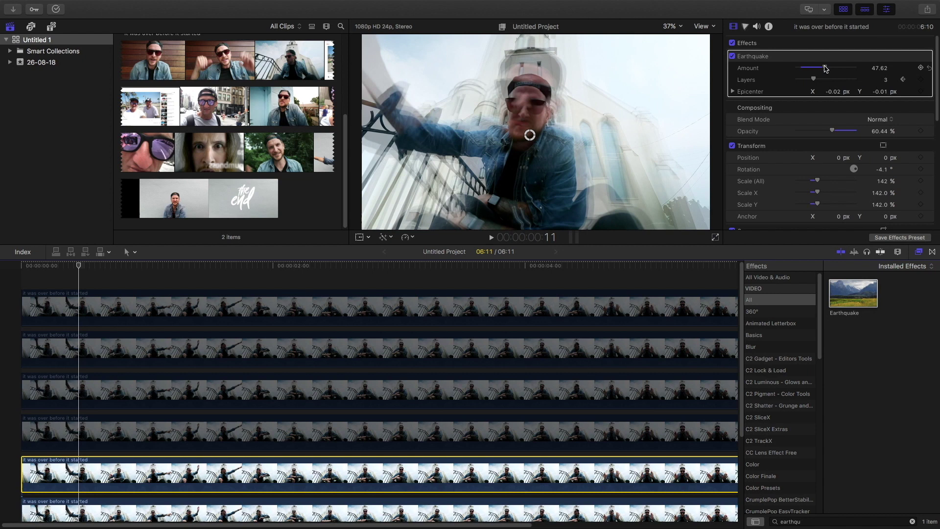
{"action": "left_click", "coordinate": [922, 252]}
{"action": "key", "text": "space"}
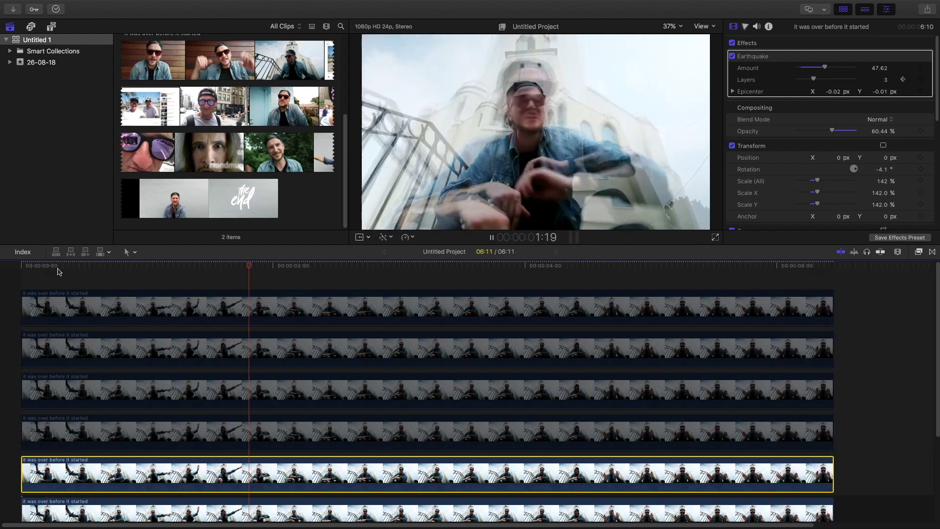
{"action": "key", "text": "space"}
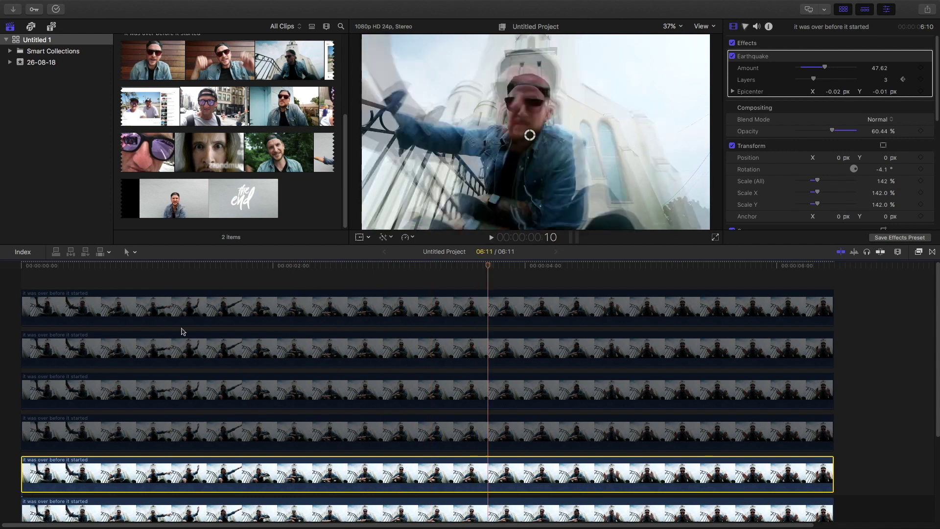
Re-enable the fourth copy and set it to about 32% opacity, 131% scale and 11° rotation.
{"action": "left_click", "coordinate": [250, 434]}
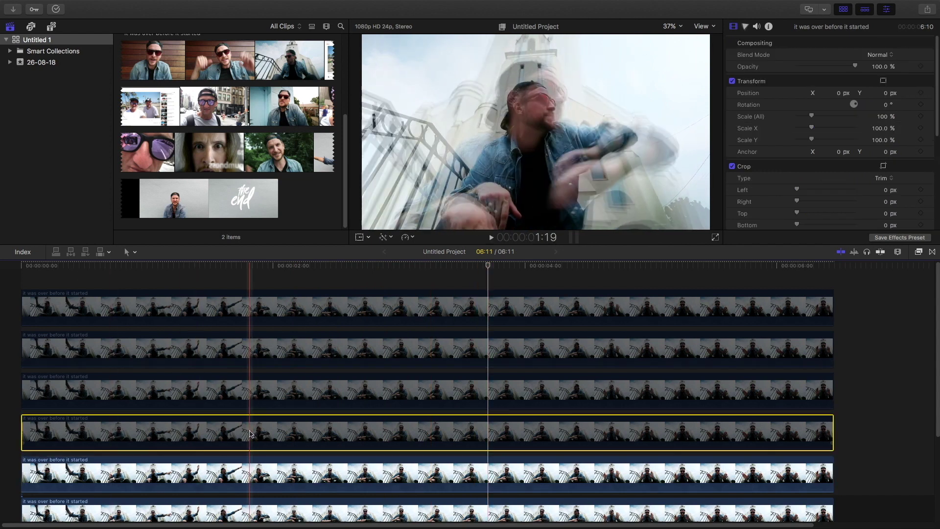
{"action": "key", "text": "alt+super+x"}
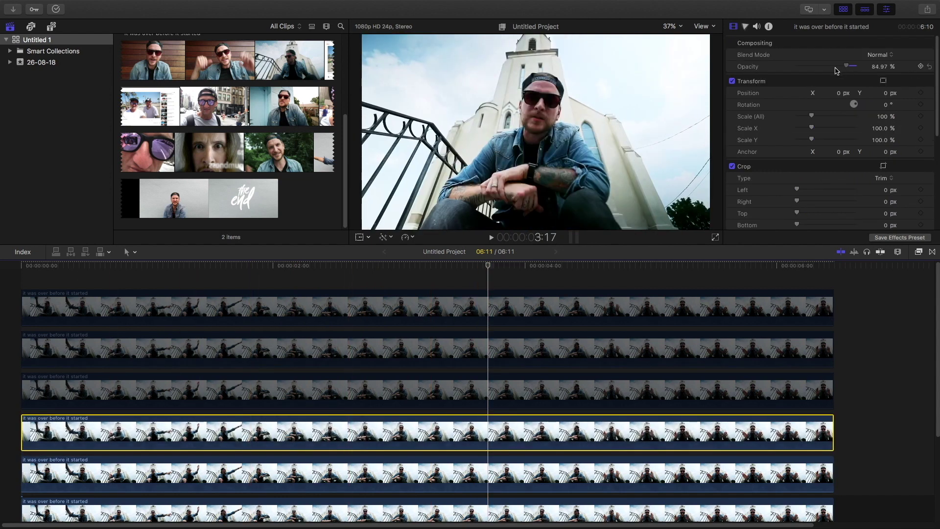
{"action": "left_click_drag", "start_coordinate": [836, 71], "coordinate": [828, 74]}
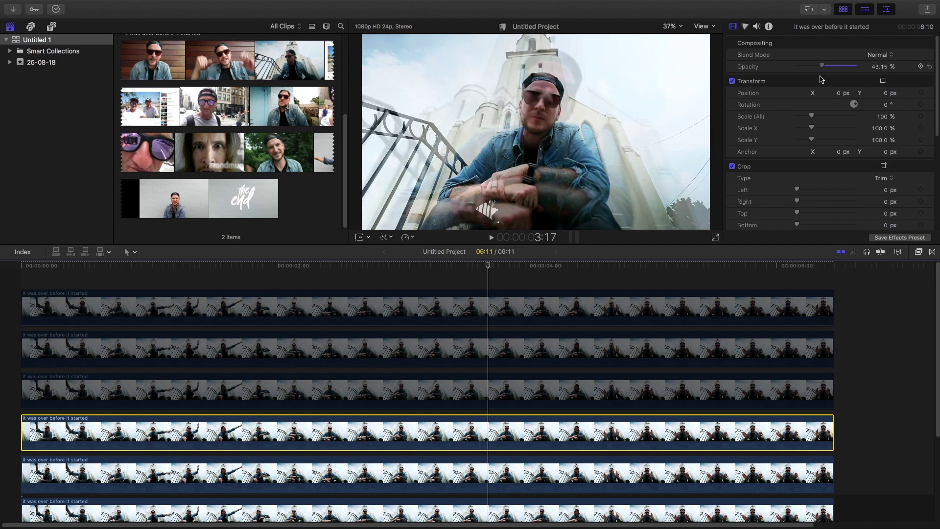
{"action": "left_click_drag", "start_coordinate": [816, 82], "coordinate": [808, 87]}
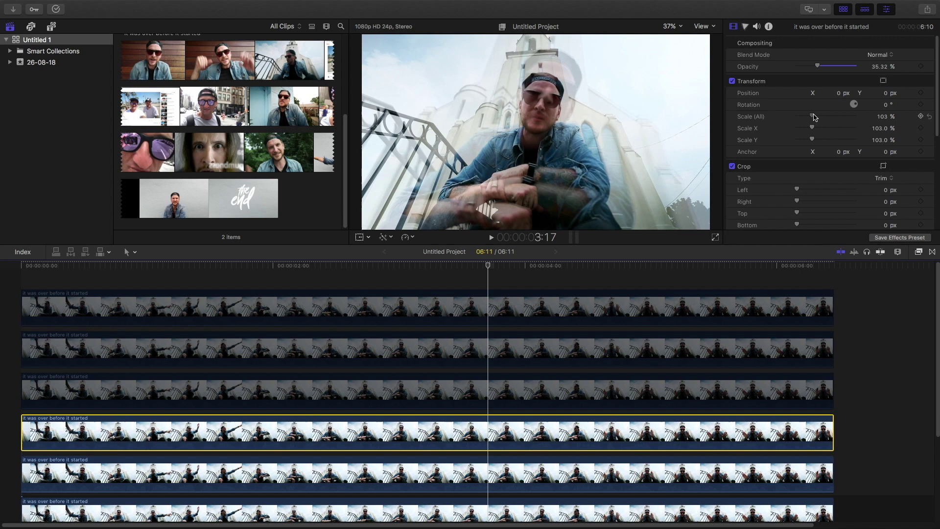
{"action": "left_click_drag", "start_coordinate": [815, 116], "coordinate": [818, 117]}
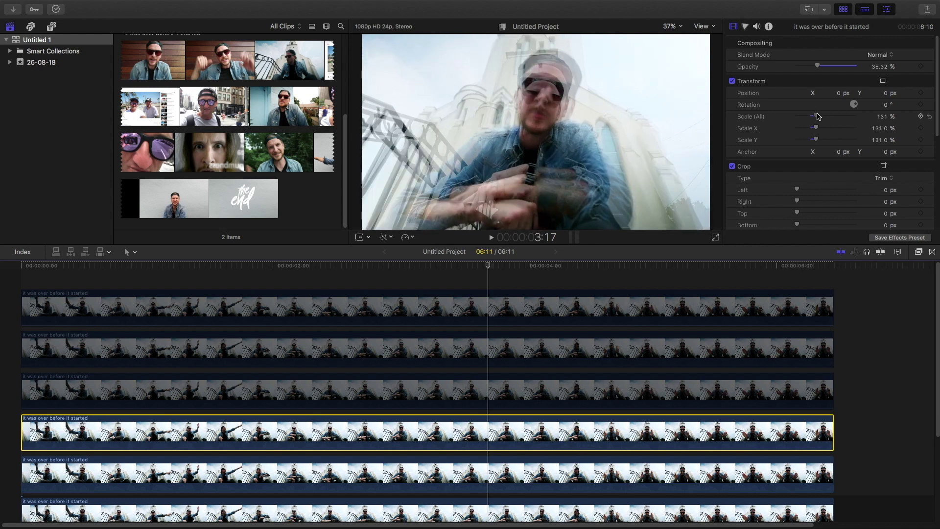
{"action": "left_click_drag", "start_coordinate": [888, 107], "coordinate": [897, 107]}
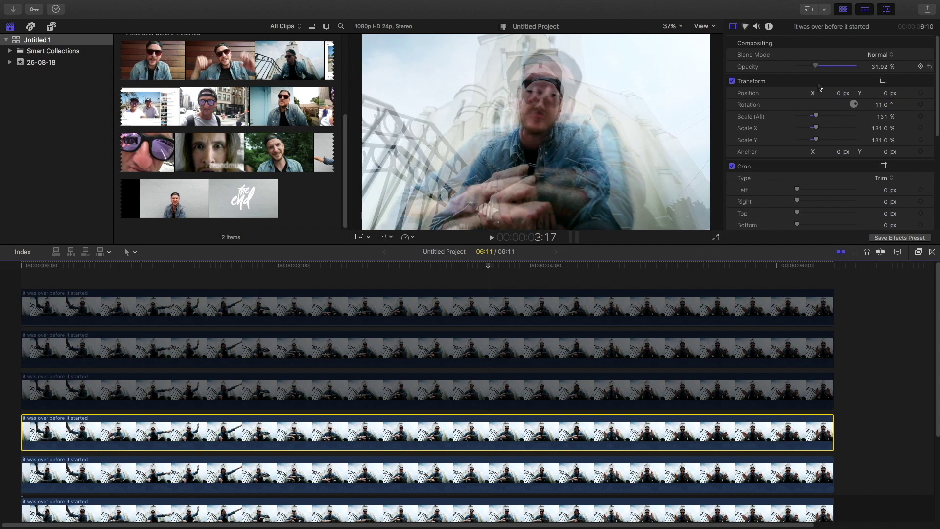
Drop Earthquake onto the fourth copy at Amount 52.63 and preview it from the start.
{"action": "left_click", "coordinate": [919, 252]}
{"action": "left_click_drag", "start_coordinate": [727, 343], "coordinate": [603, 431]}
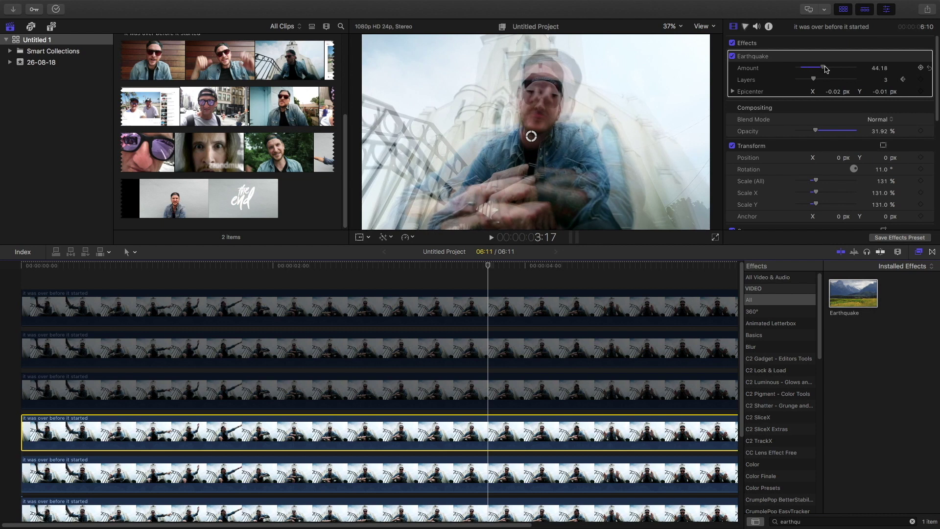
{"action": "left_click", "coordinate": [919, 252]}
{"action": "left_click", "coordinate": [27, 266]}
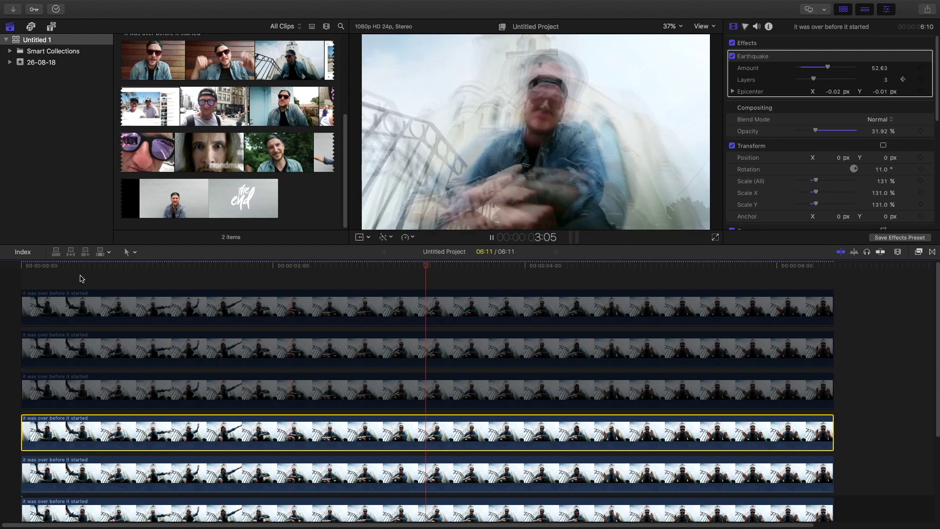
{"action": "key", "text": "space"}
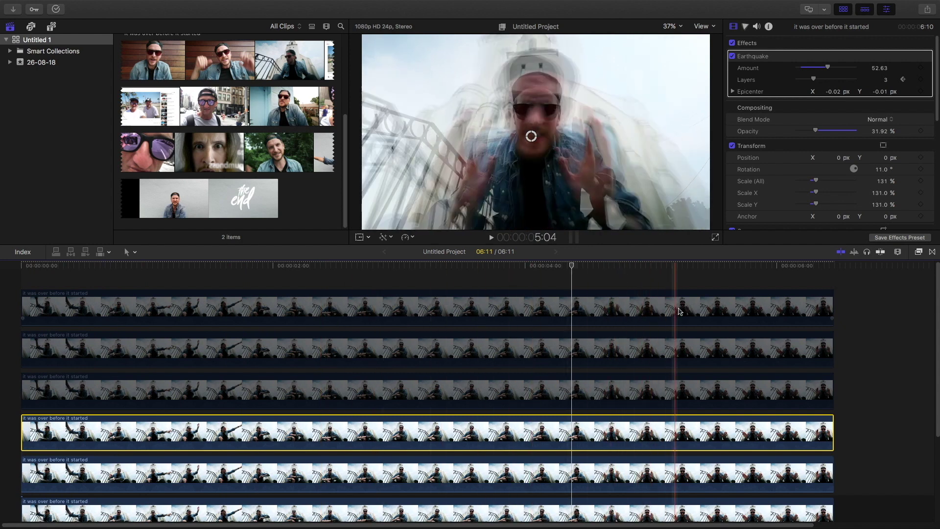
Keyframe the fourth copy's scale at 151% at 1:10.
{"action": "left_click", "coordinate": [64, 372]}
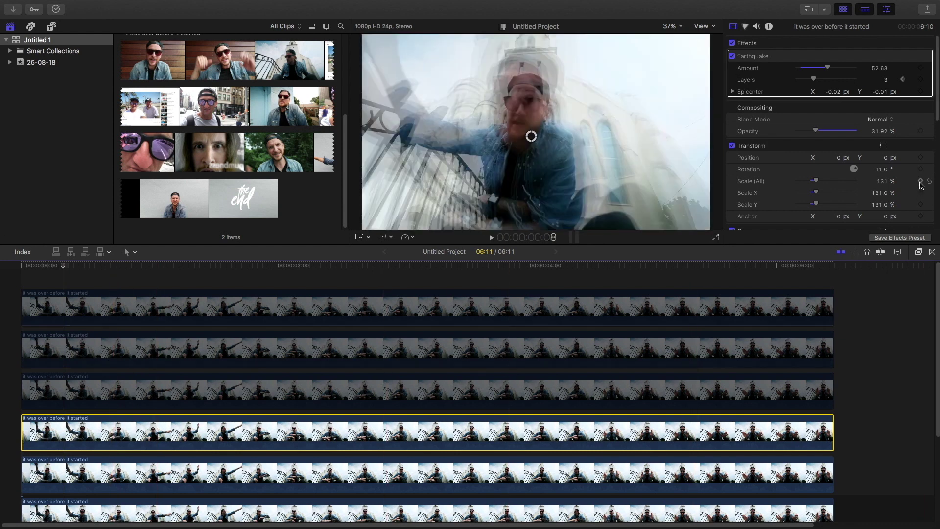
{"action": "left_click", "coordinate": [203, 270]}
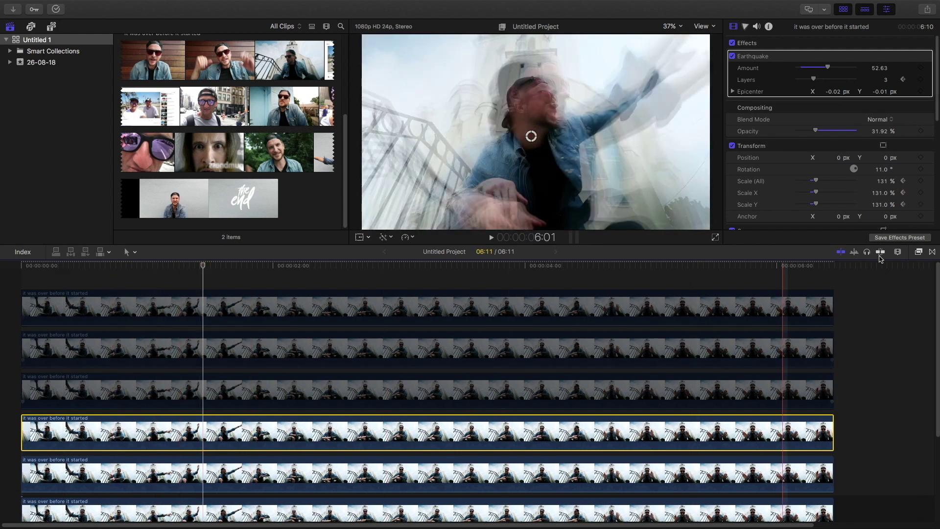
{"action": "left_click", "coordinate": [882, 182]}
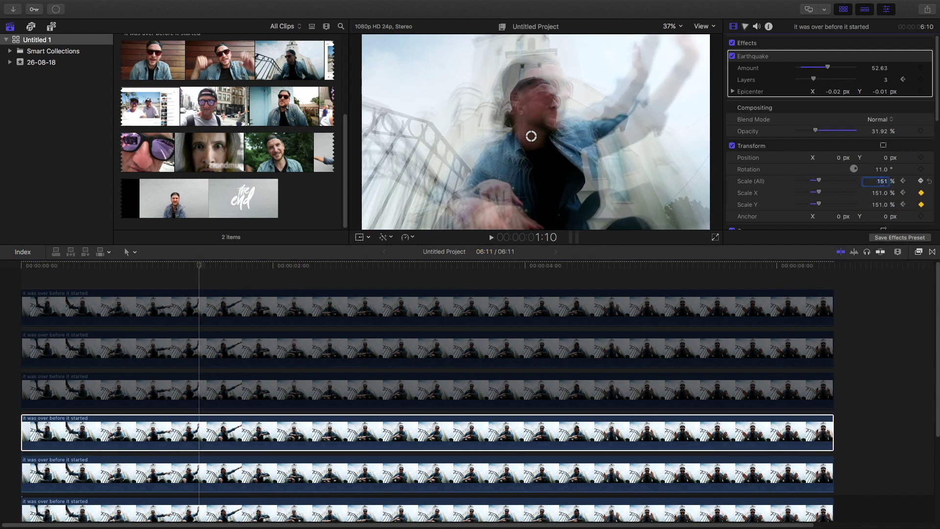
{"action": "type", "text": "151"}
{"action": "key", "text": "Return"}
At 3:14, begin entering a 131% scale keyframe.
{"action": "left_click", "coordinate": [478, 433]}
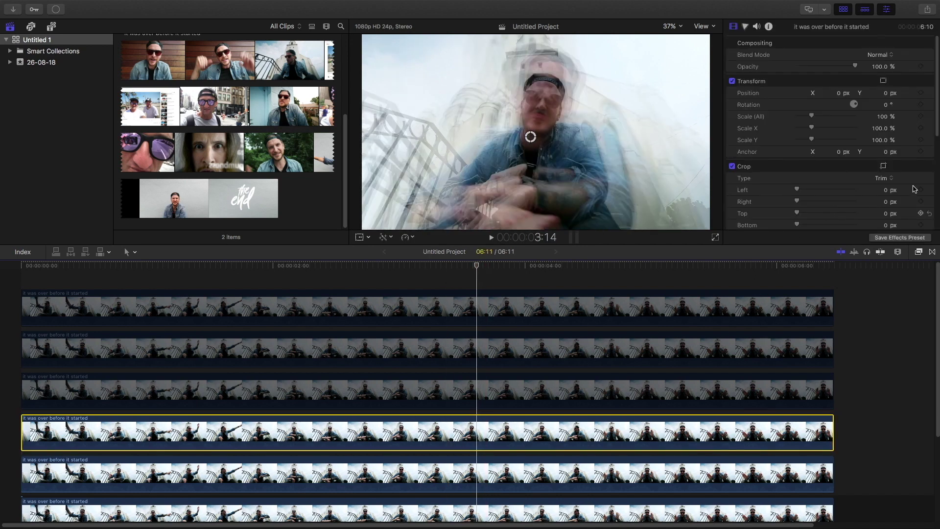
{"action": "left_click", "coordinate": [884, 182]}
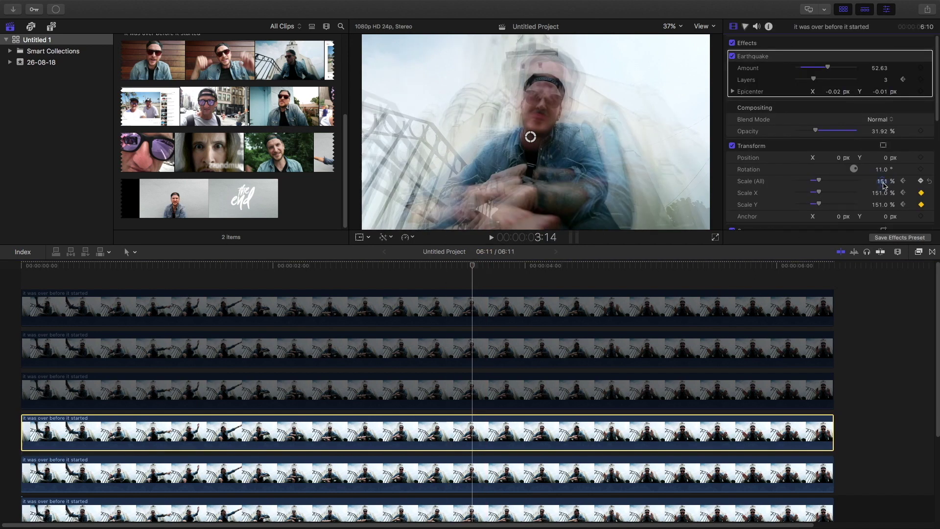
{"action": "type", "text": "1"}
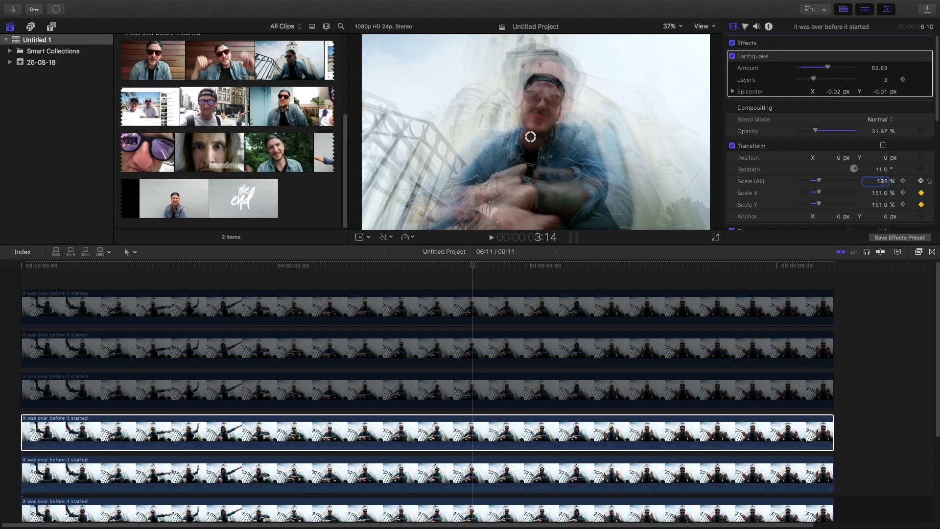
{"action": "left_click", "coordinate": [12, 278]}
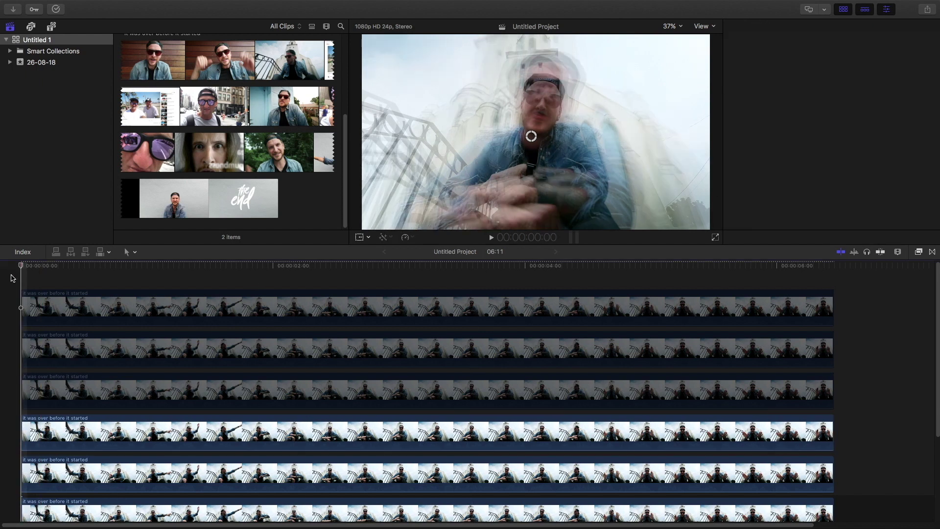
{"action": "key", "text": "space"}
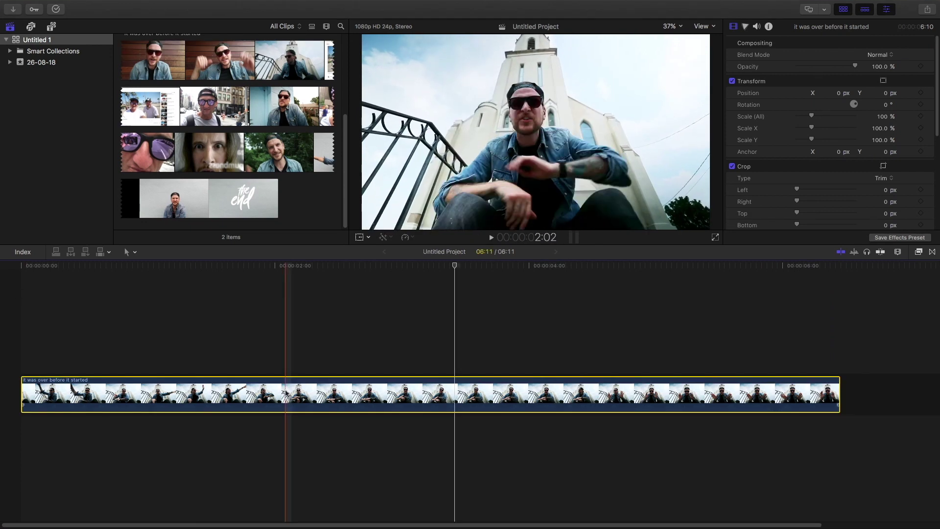
Mute a duplicate's audio, lower the fifth copy's opacity, and scale a stacked copy to 131%.
{"action": "key", "text": "space"}
{"action": "key", "text": "super+equal"}
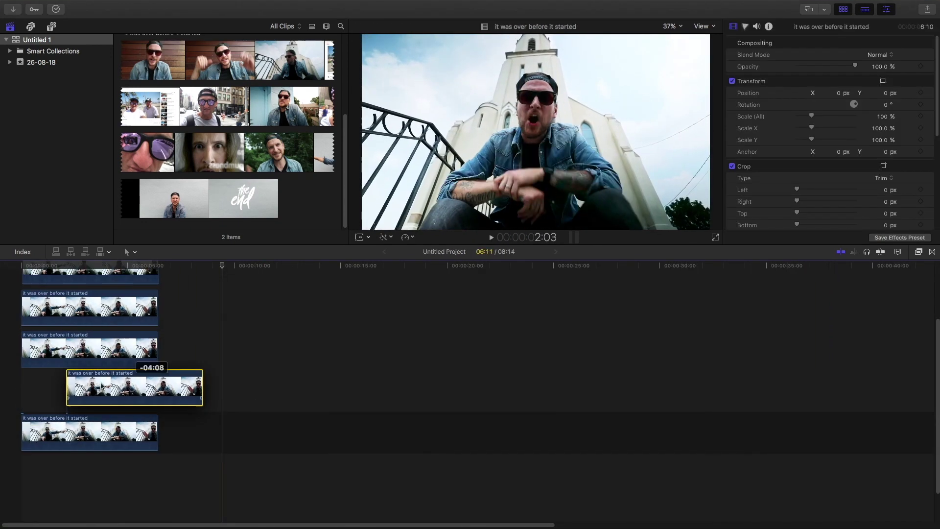
{"action": "left_click_drag", "start_coordinate": [162, 359], "coordinate": [163, 365]}
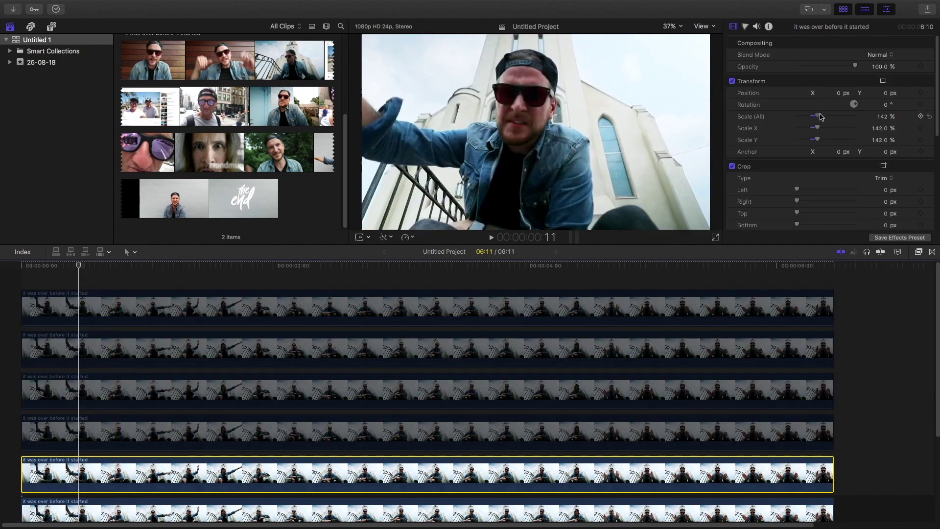
{"action": "left_click_drag", "start_coordinate": [855, 66], "coordinate": [835, 68]}
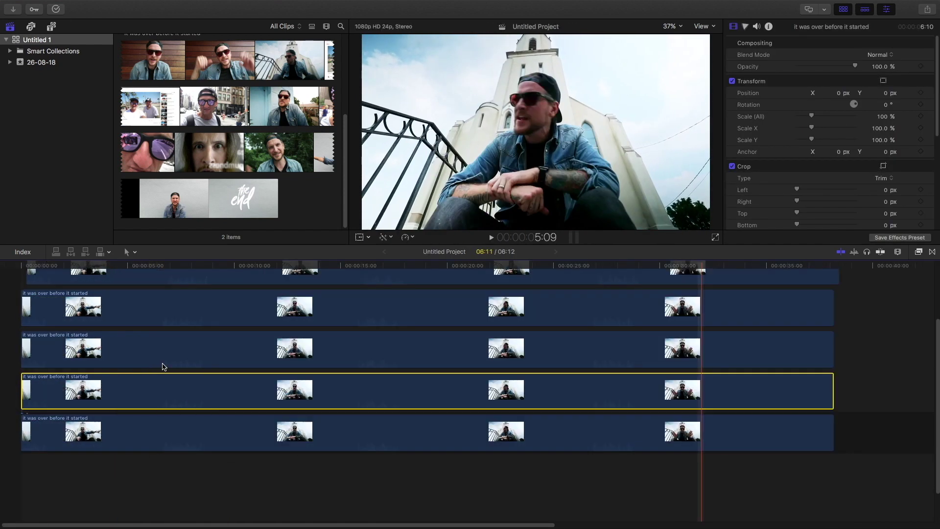
{"action": "left_click", "coordinate": [181, 360]}
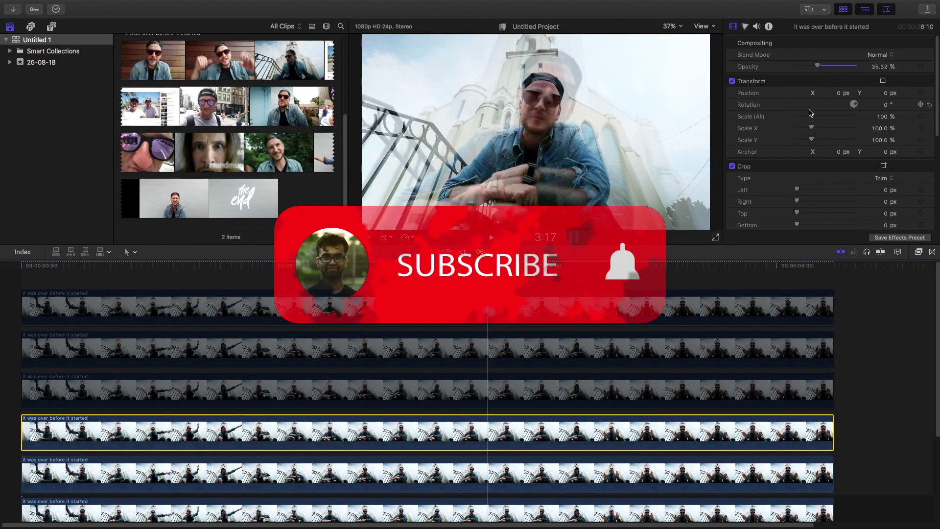
{"action": "left_click_drag", "start_coordinate": [811, 114], "coordinate": [816, 116]}
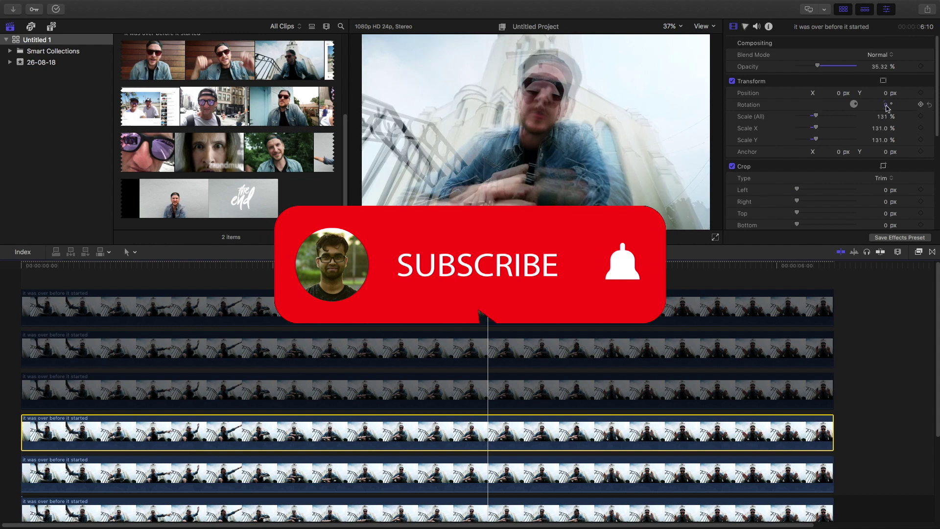